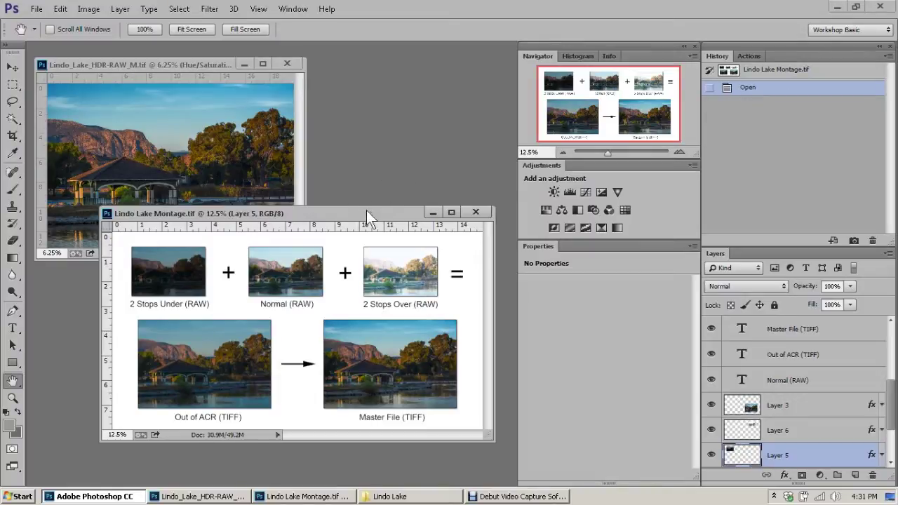
Hide the toolbox, options bar and panels, leaving only the two Lindo Lake documents visible
{"action": "key", "text": "Tab"}
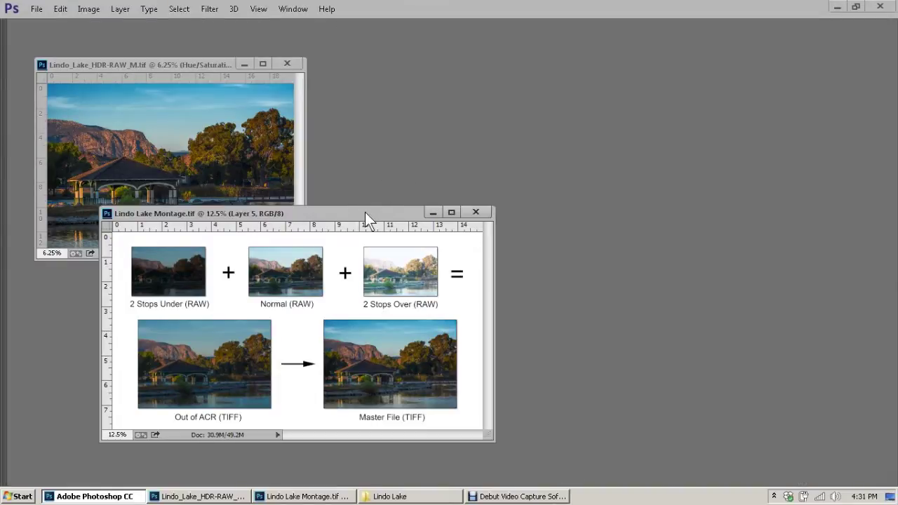
Zoom the Lindo Lake Montage image to 25% and nudge its enlarged window slightly left
{"action": "key", "text": "z"}
{"action": "left_click", "coordinate": [285, 301]}
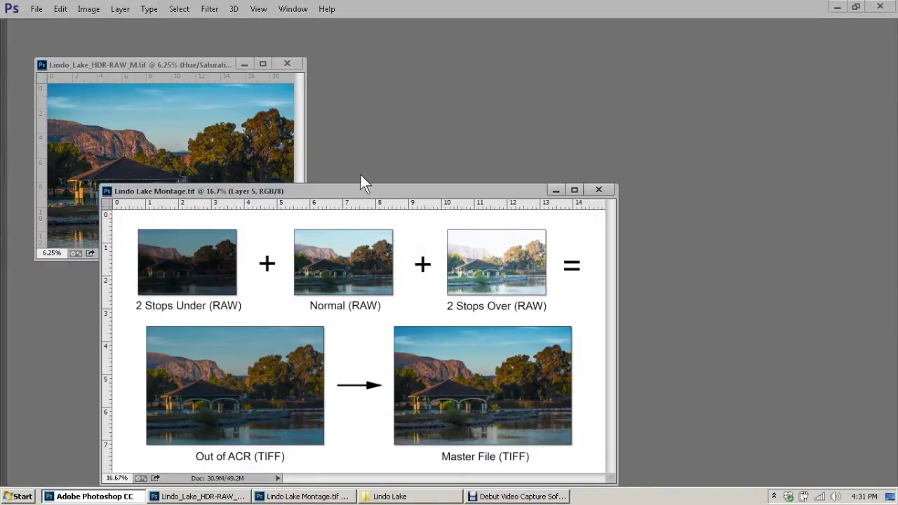
{"action": "key", "text": "ctrl+plus"}
{"action": "left_click_drag", "start_coordinate": [418, 58], "coordinate": [411, 53]}
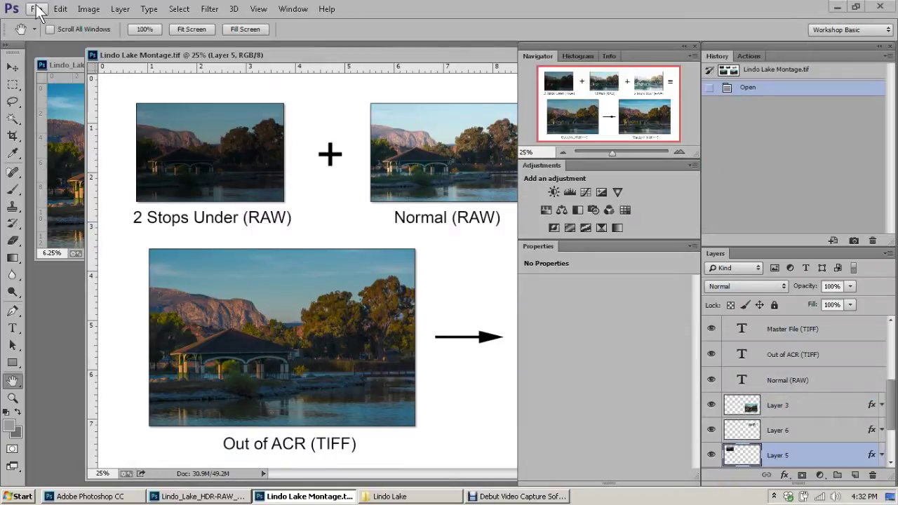
Load _DSC0067, _DSC0068 and _DSC0069.NEF into Merge to HDR Pro and run the merge
{"action": "left_click", "coordinate": [37, 9]}
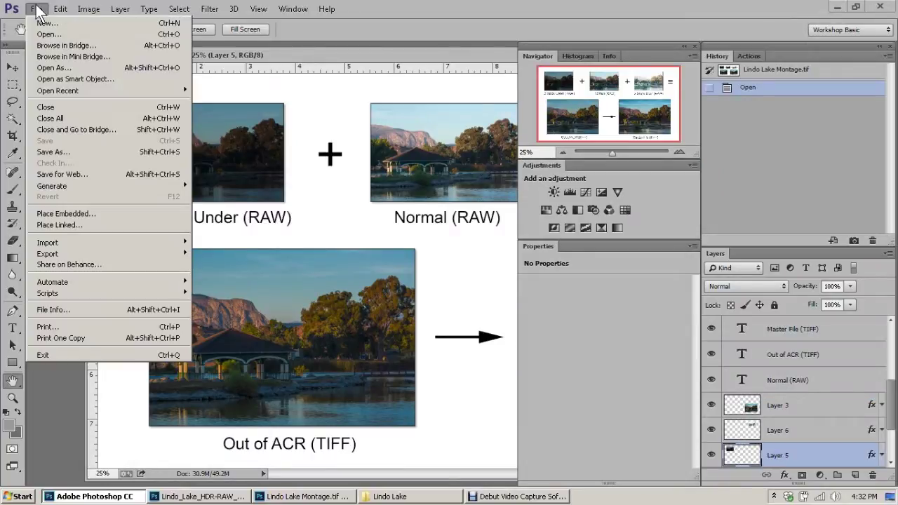
{"action": "mouse_move", "coordinate": [64, 281]}
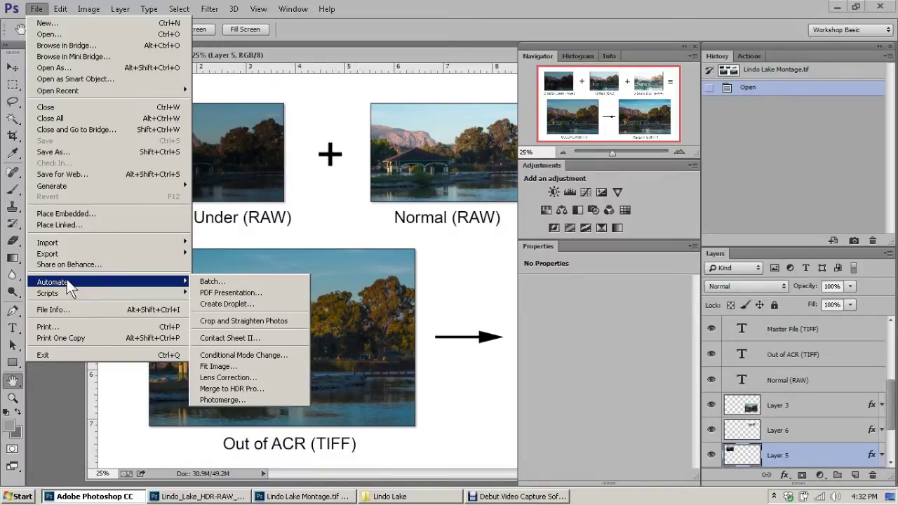
{"action": "left_click", "coordinate": [223, 383]}
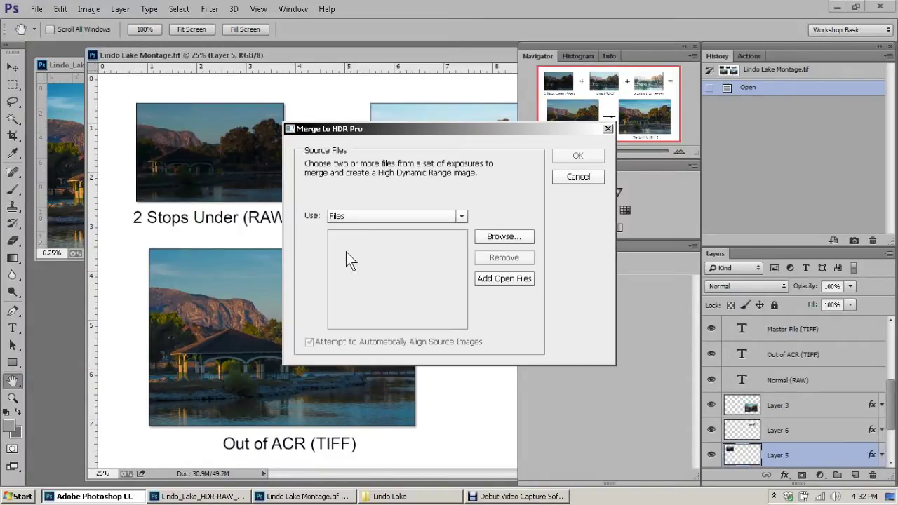
{"action": "left_click", "coordinate": [504, 236]}
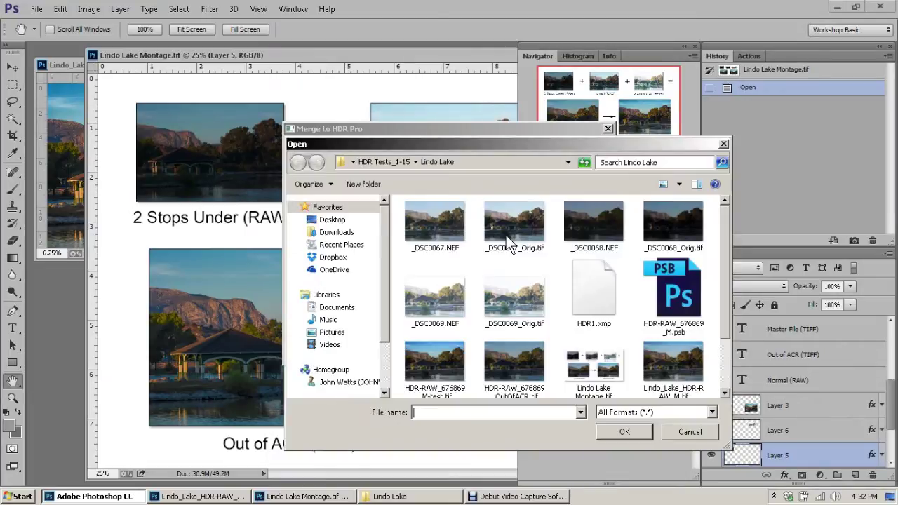
{"action": "left_click", "coordinate": [438, 225]}
{"action": "left_click", "coordinate": [593, 211], "text": "ctrl"}
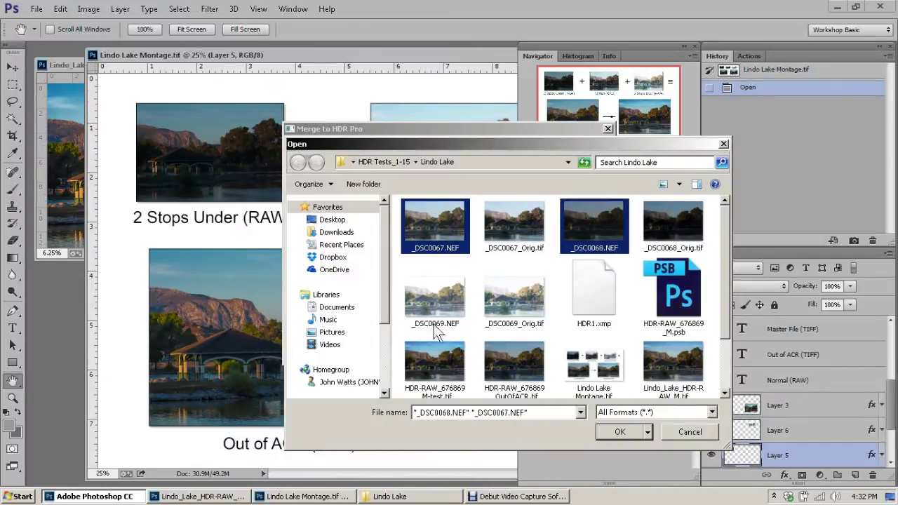
{"action": "left_click", "coordinate": [424, 305], "text": "ctrl"}
{"action": "left_click", "coordinate": [612, 427]}
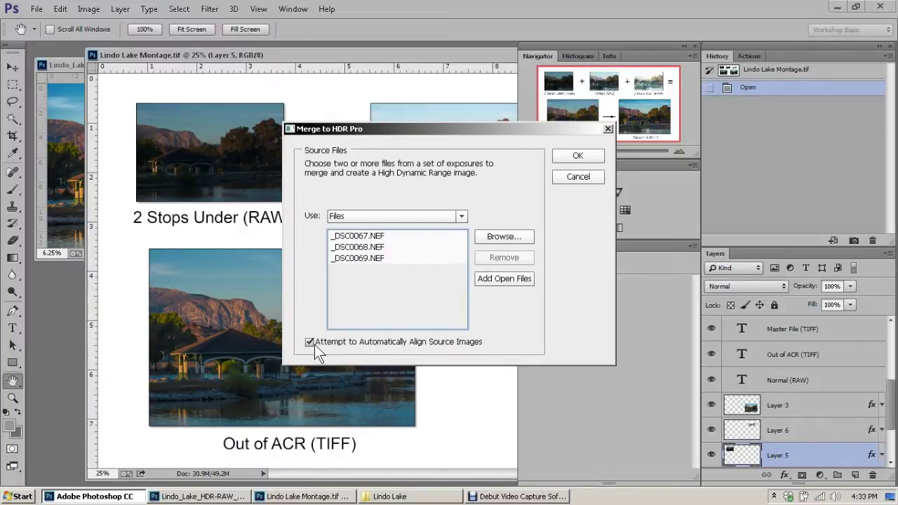
{"action": "left_click_drag", "start_coordinate": [314, 344], "coordinate": [499, 327]}
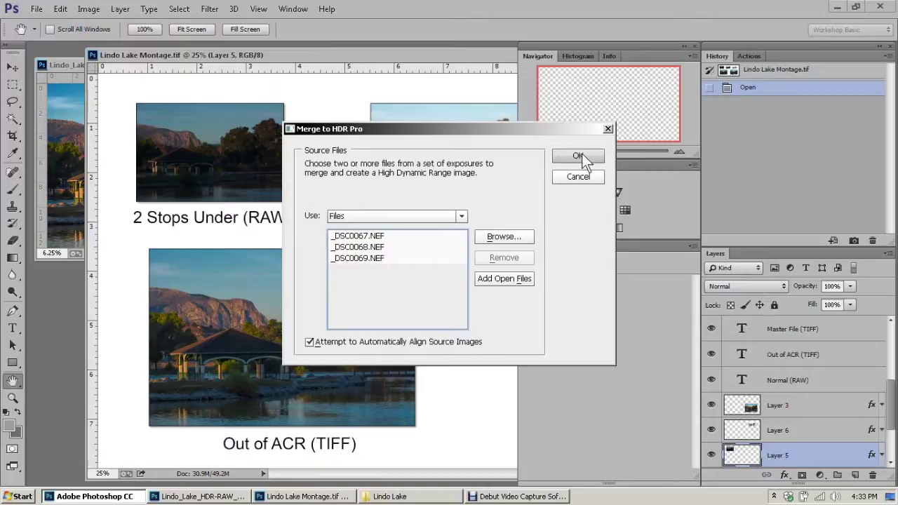
{"action": "left_click", "coordinate": [581, 153]}
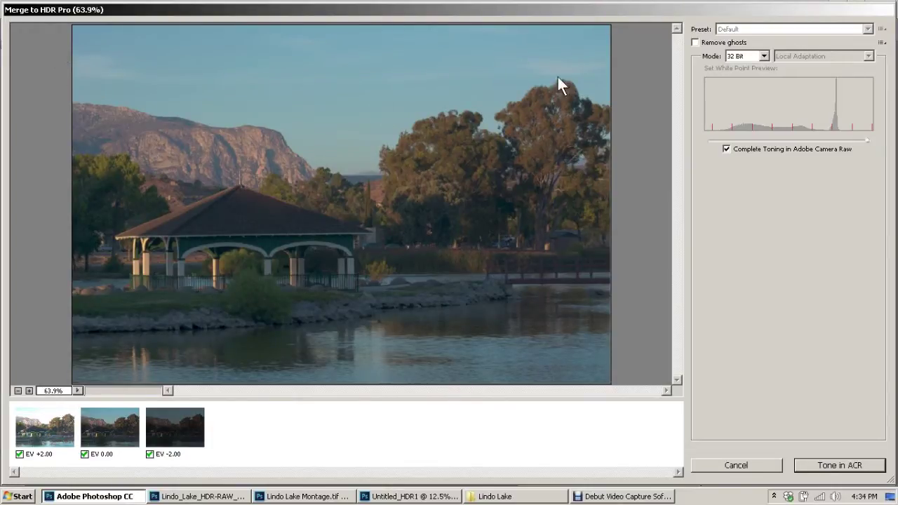
Enable Remove ghosts on the 32-bit merge and send it to Camera Raw with Tone in ACR
{"action": "left_click", "coordinate": [696, 44]}
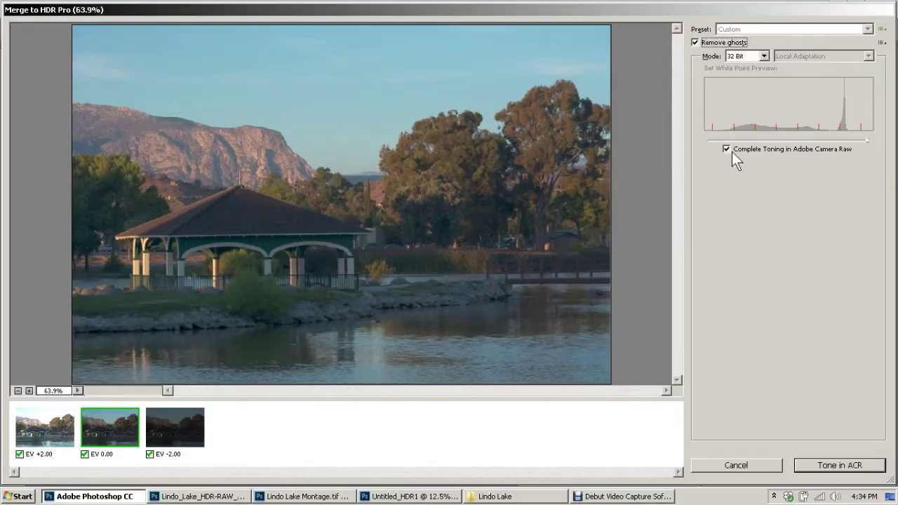
{"action": "key", "text": "alt"}
{"action": "key", "text": "alt"}
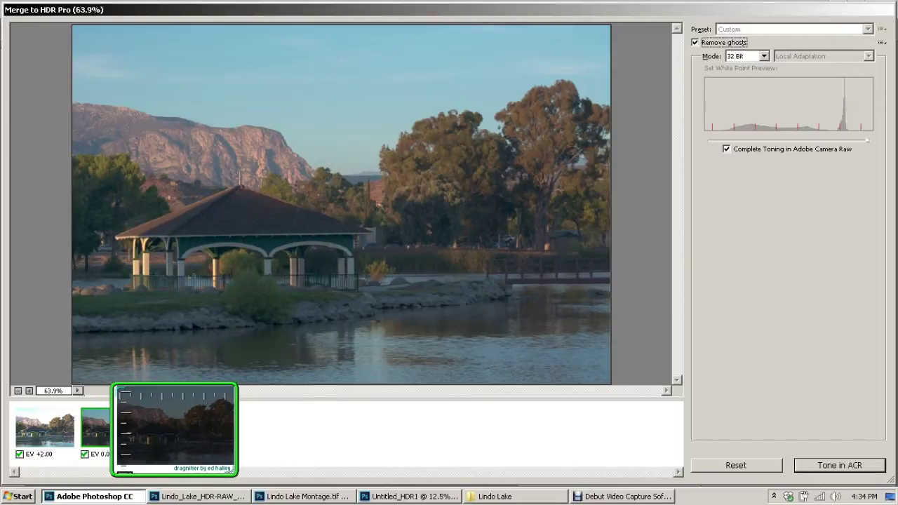
{"action": "key", "text": "alt"}
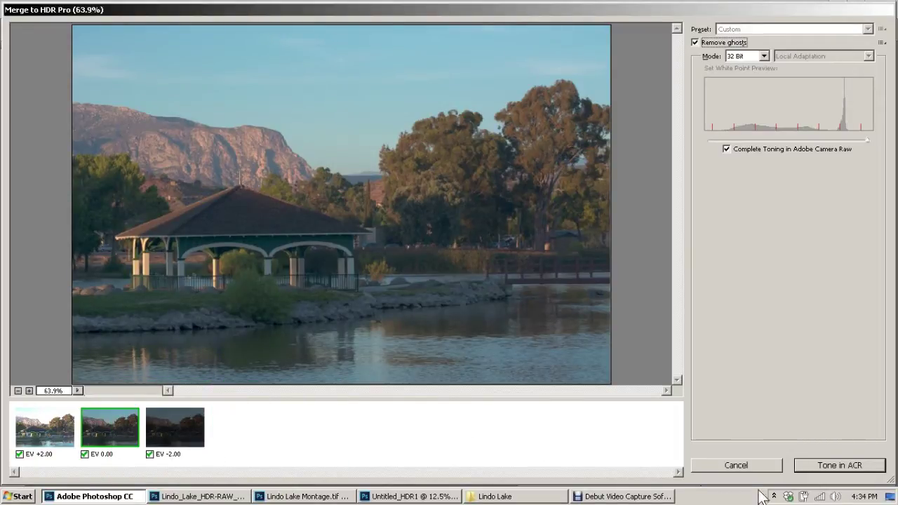
{"action": "left_click", "coordinate": [868, 474]}
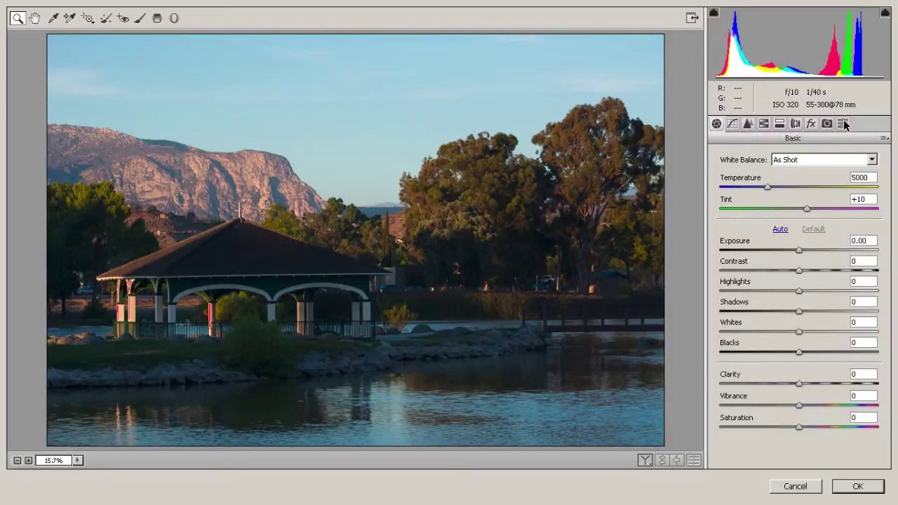
Show Camera Raw's Presets panel, start Save Settings from its menu, then cancel the dialog
{"action": "key", "text": "alt"}
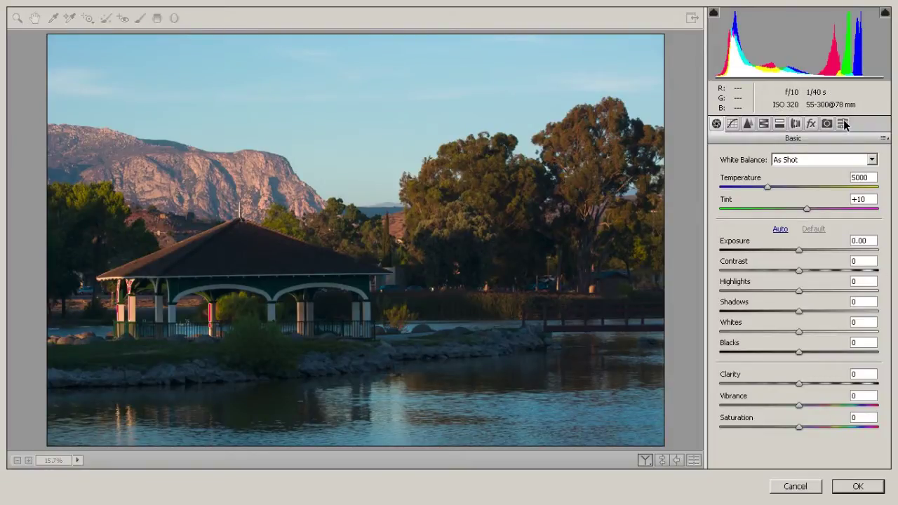
{"action": "left_click", "coordinate": [842, 123]}
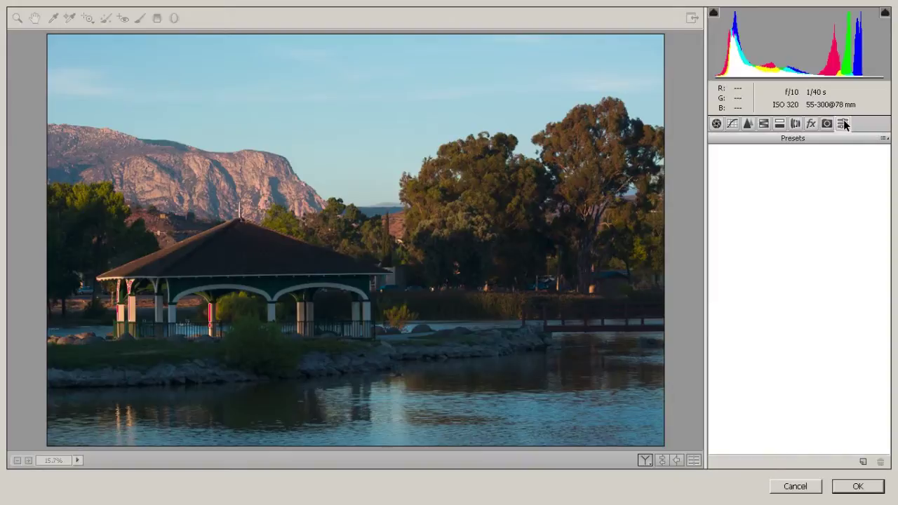
{"action": "key", "text": "alt"}
{"action": "left_click", "coordinate": [883, 139]}
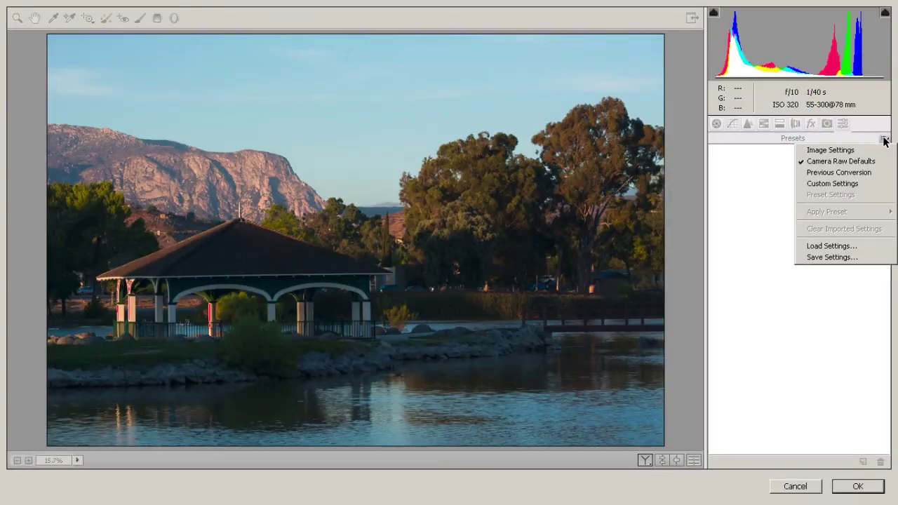
{"action": "left_click", "coordinate": [831, 257]}
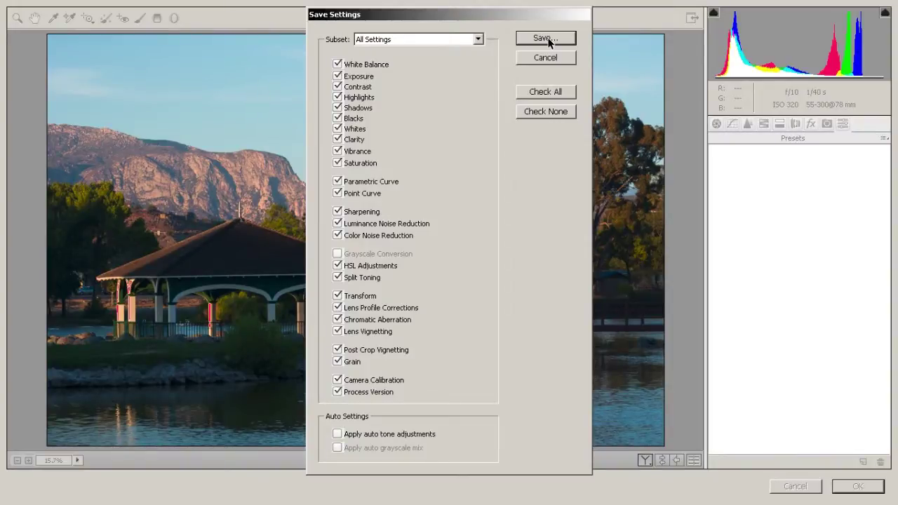
{"action": "left_click", "coordinate": [545, 58]}
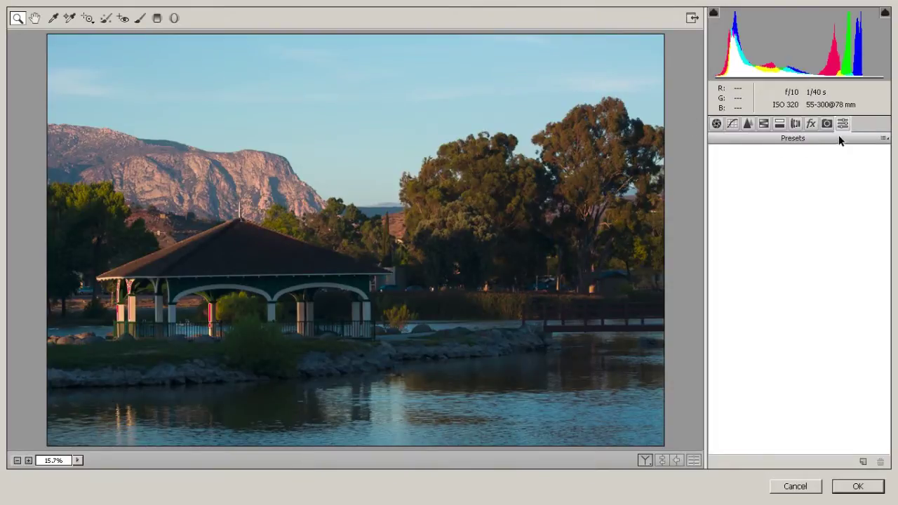
Load HDR1.xmp (Exposure -1.50, Highlights +55, Shadows +84, Vibrance +34) and apply it as a Camera Raw filter
{"action": "left_click", "coordinate": [883, 138]}
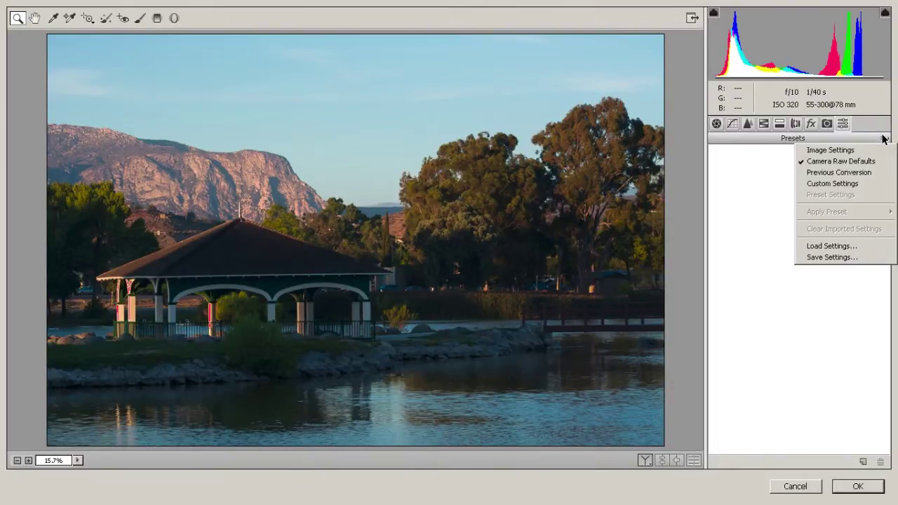
{"action": "left_click", "coordinate": [828, 245]}
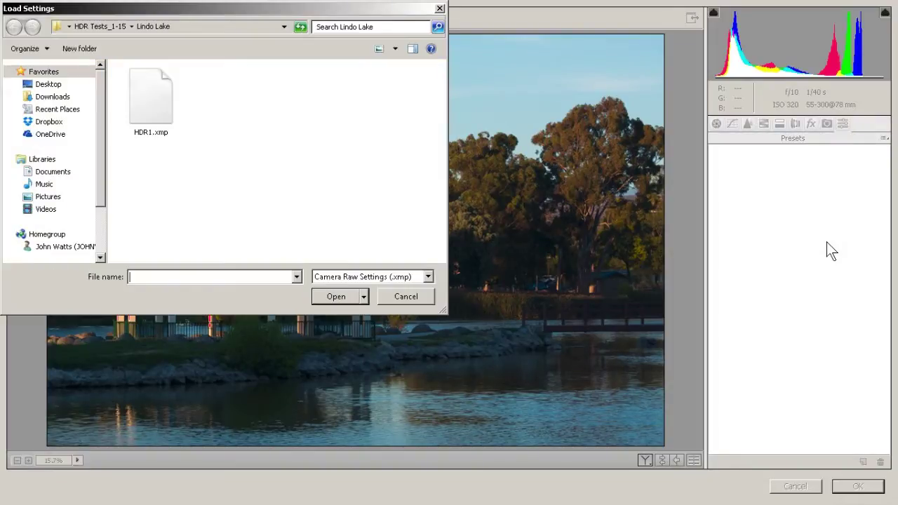
{"action": "left_click", "coordinate": [147, 106]}
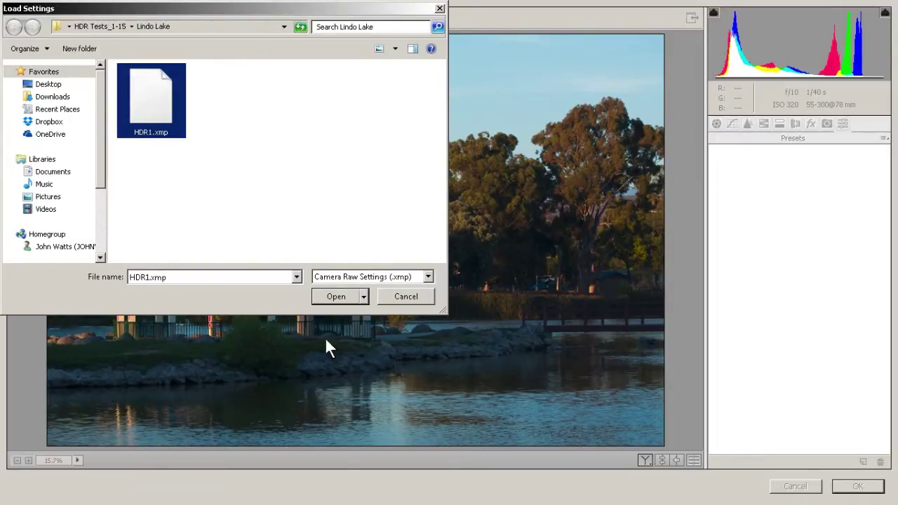
{"action": "left_click", "coordinate": [343, 292]}
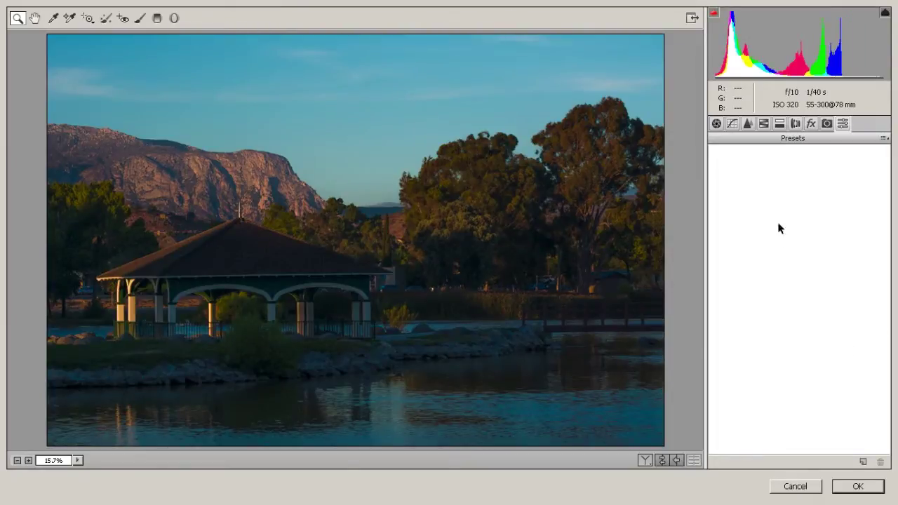
{"action": "left_click", "coordinate": [716, 123]}
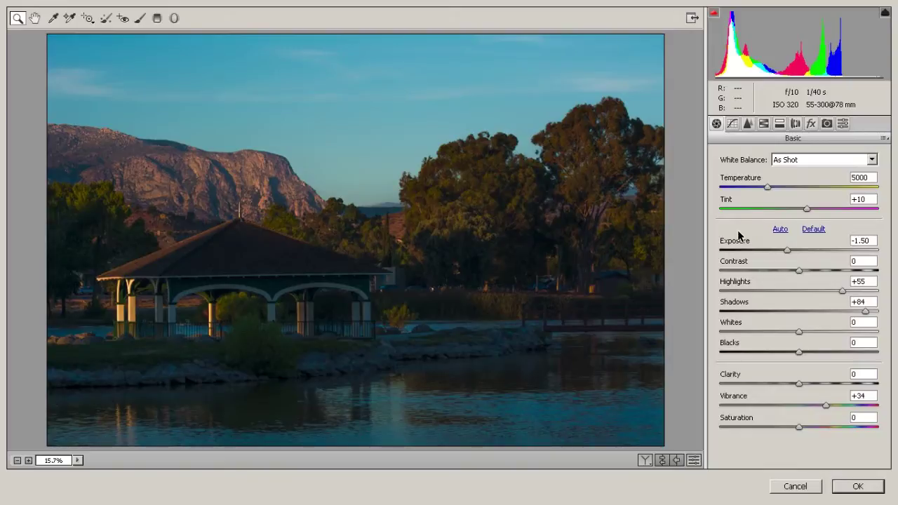
{"action": "left_click", "coordinate": [854, 487]}
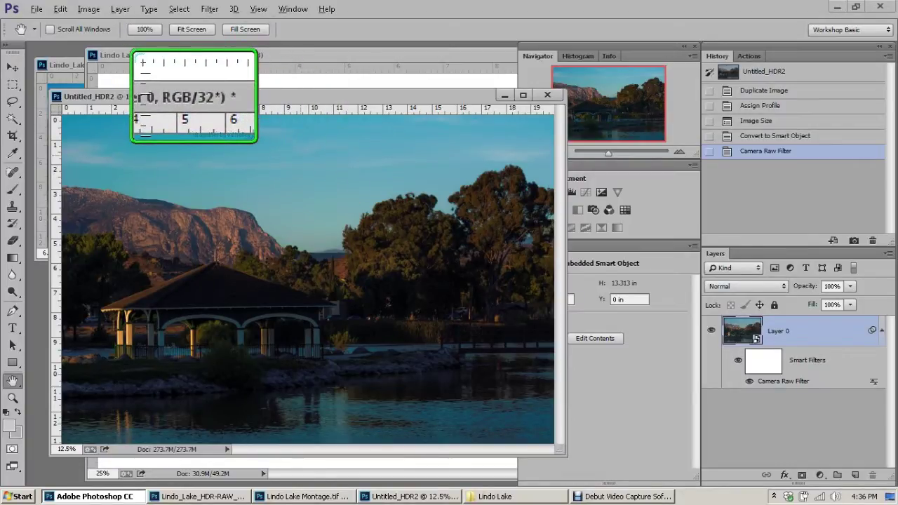
Bring Untitled_HDR2 to the front and flatten it into a single Background layer
{"action": "left_click", "coordinate": [272, 96]}
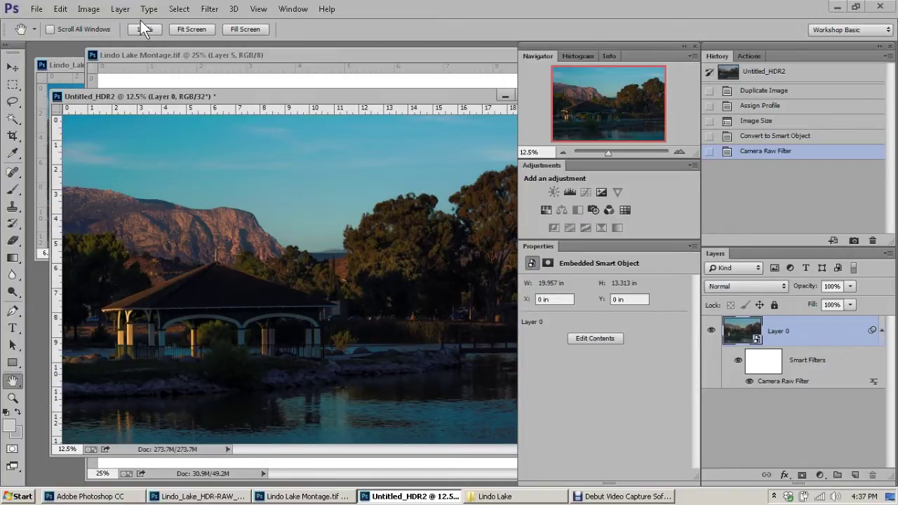
{"action": "left_click", "coordinate": [121, 9]}
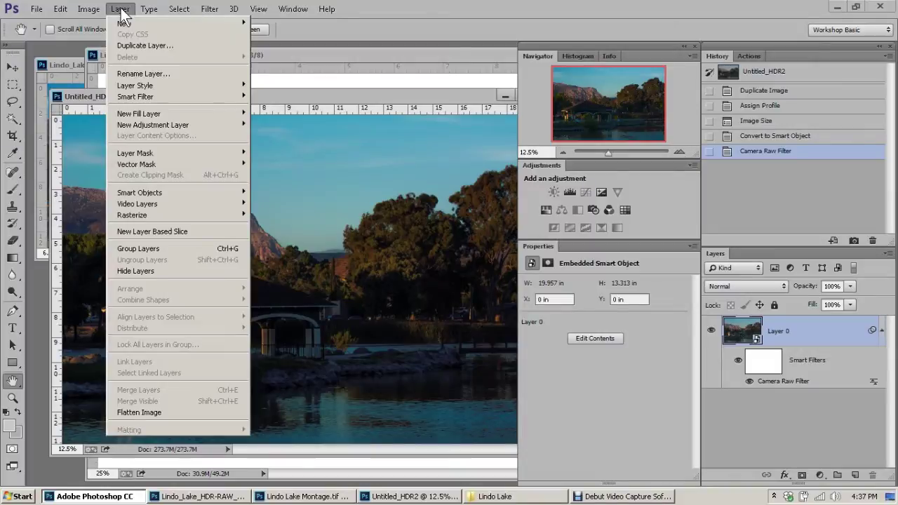
{"action": "left_click", "coordinate": [179, 412]}
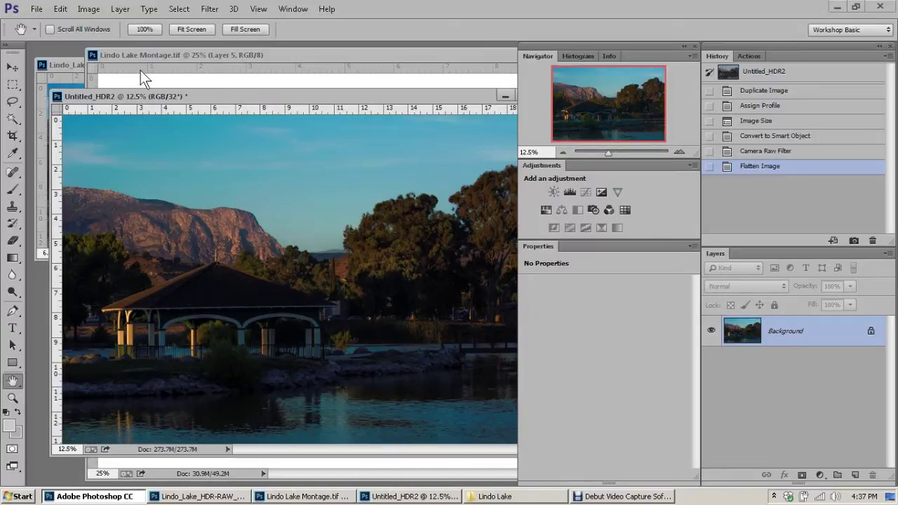
Choose Image > Mode > 16 Bits/Channel, bringing up the HDR Toning dialog
{"action": "left_click", "coordinate": [82, 9]}
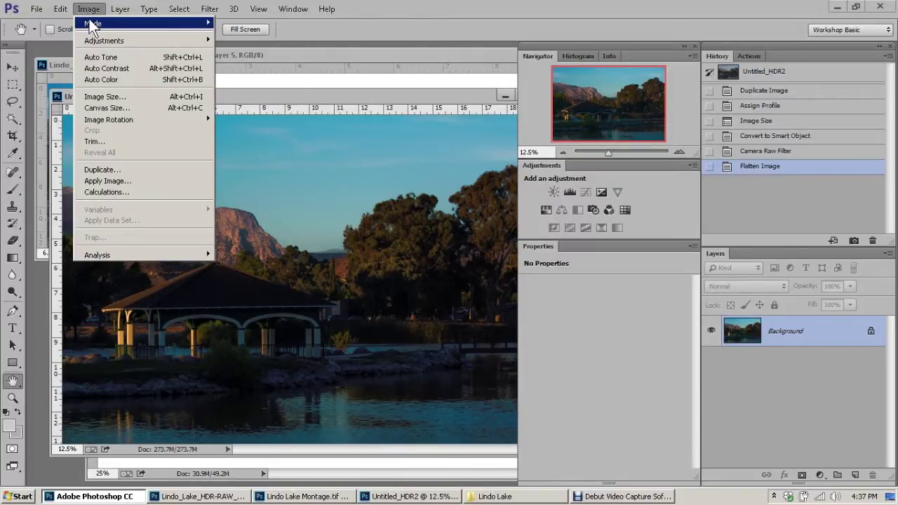
{"action": "mouse_move", "coordinate": [144, 24]}
{"action": "left_click", "coordinate": [270, 130]}
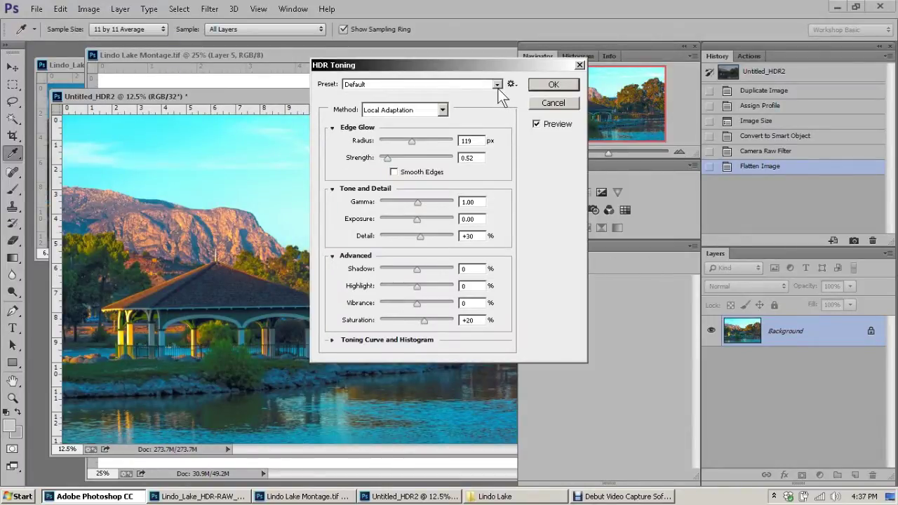
Convert to 16 bits using the Exposure and Gamma toning method at Exposure 0.00, Gamma 1.00
{"action": "key", "text": "alt"}
{"action": "left_click", "coordinate": [442, 110]}
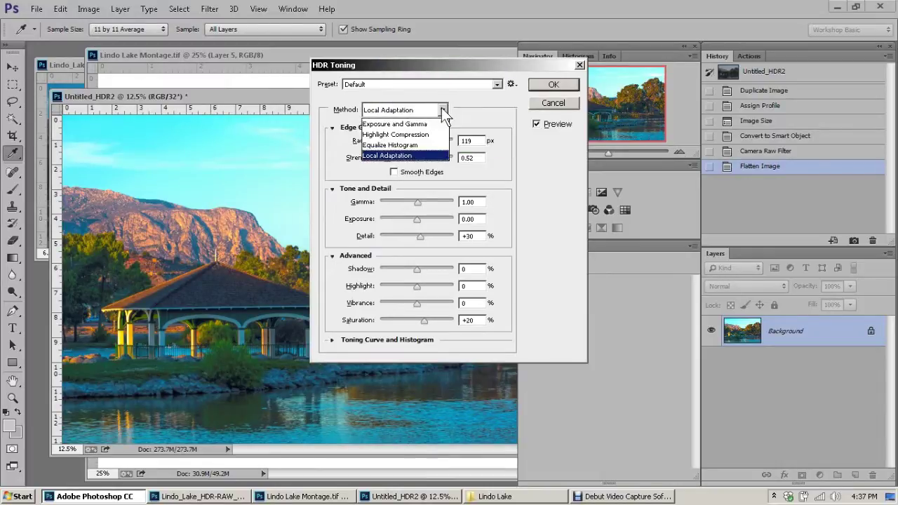
{"action": "left_click", "coordinate": [396, 123]}
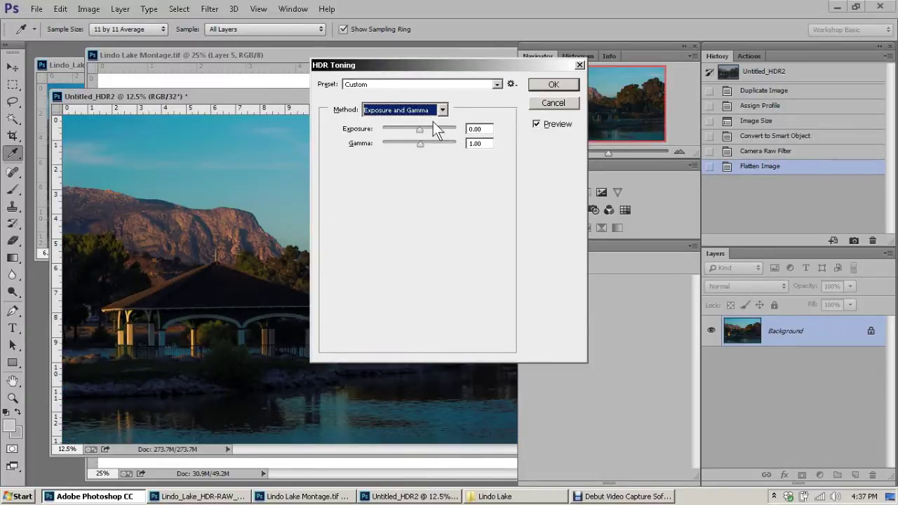
{"action": "left_click", "coordinate": [552, 85]}
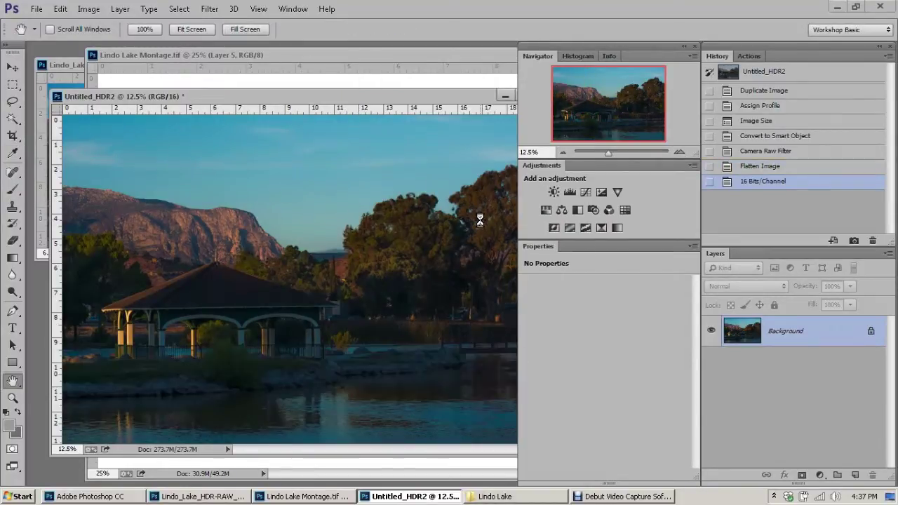
{"action": "key", "text": "Tab"}
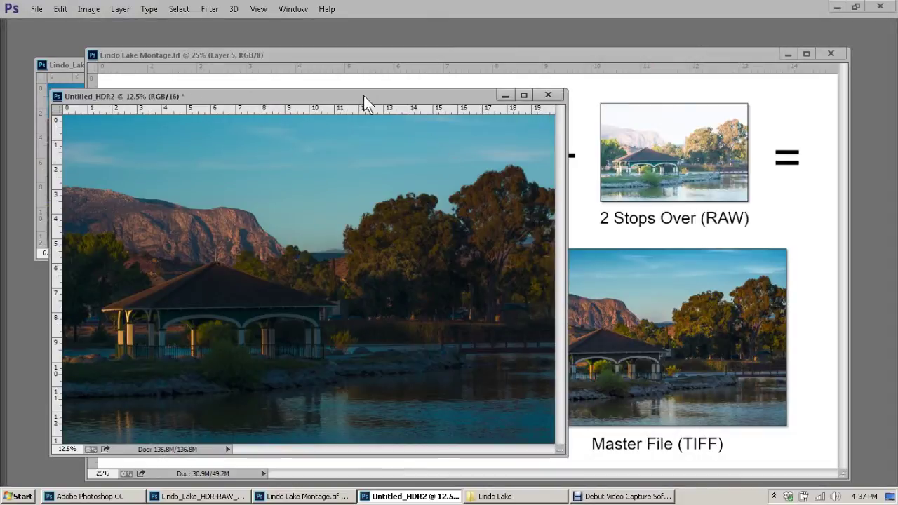
{"action": "key", "text": "ctrl+w"}
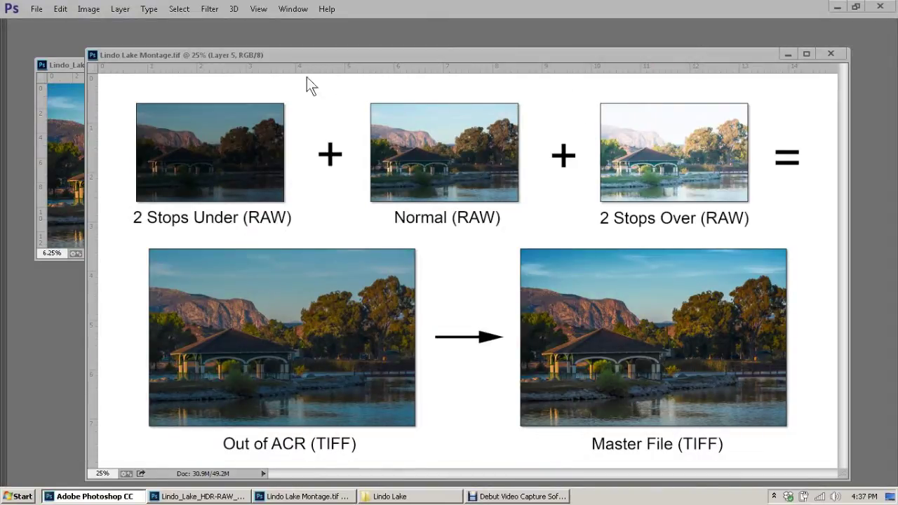
{"action": "key", "text": "Tab"}
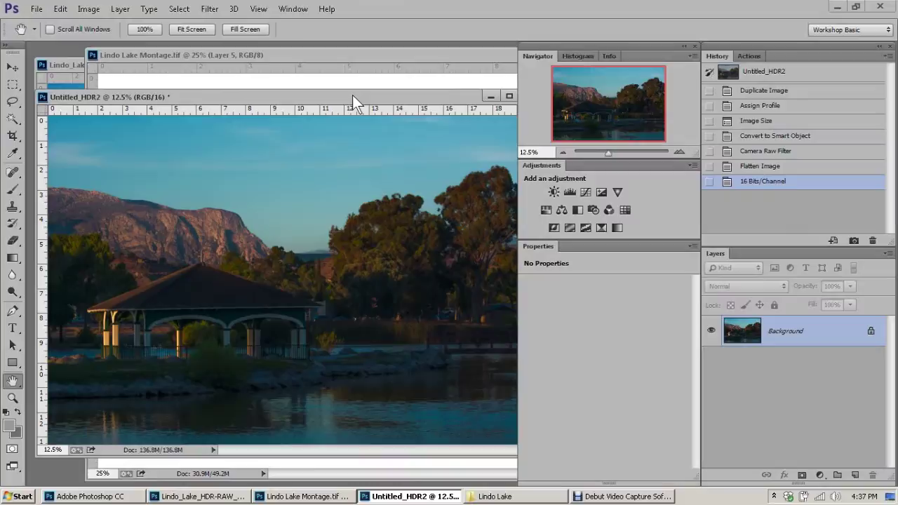